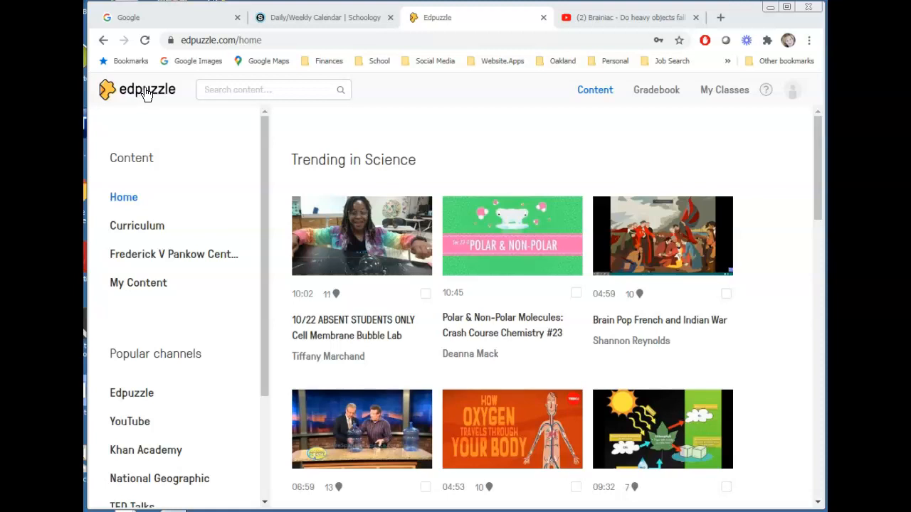
Look up the MST AP Physics C class's student join code, then return to the home page.
left_click(717, 94)
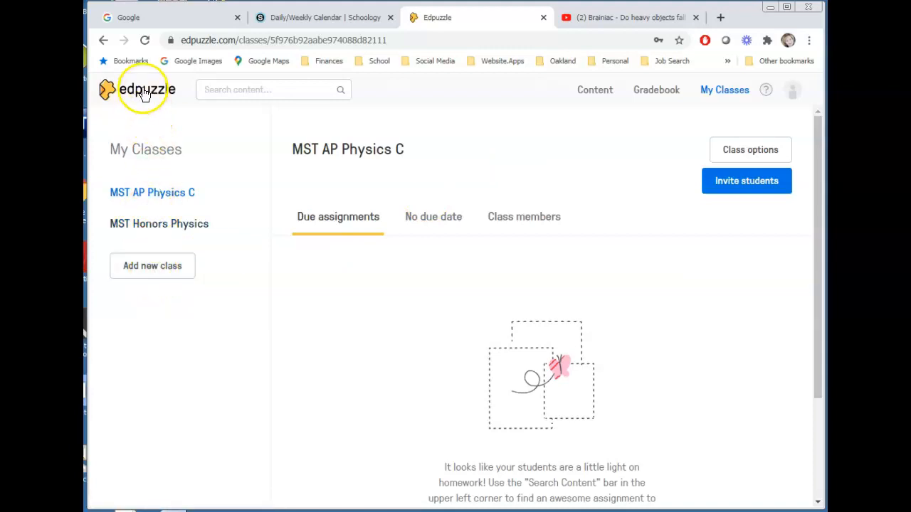
left_click(736, 182)
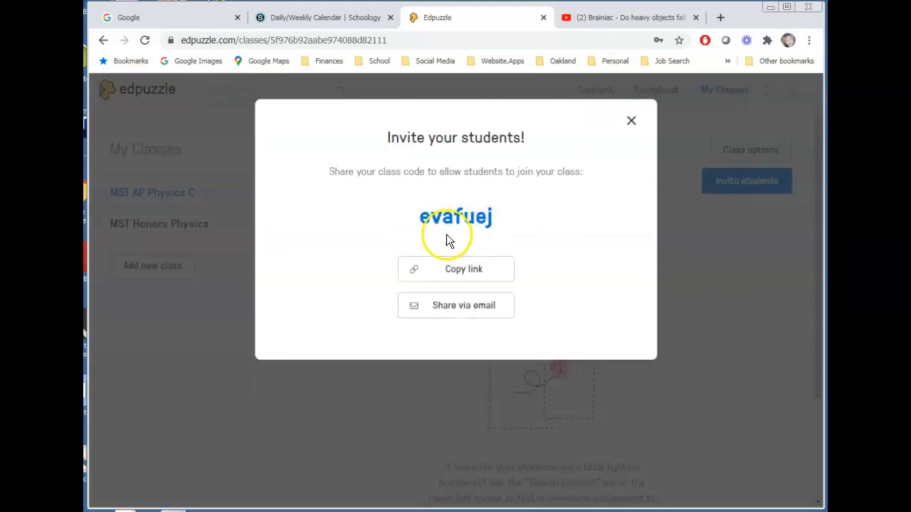
left_click(632, 120)
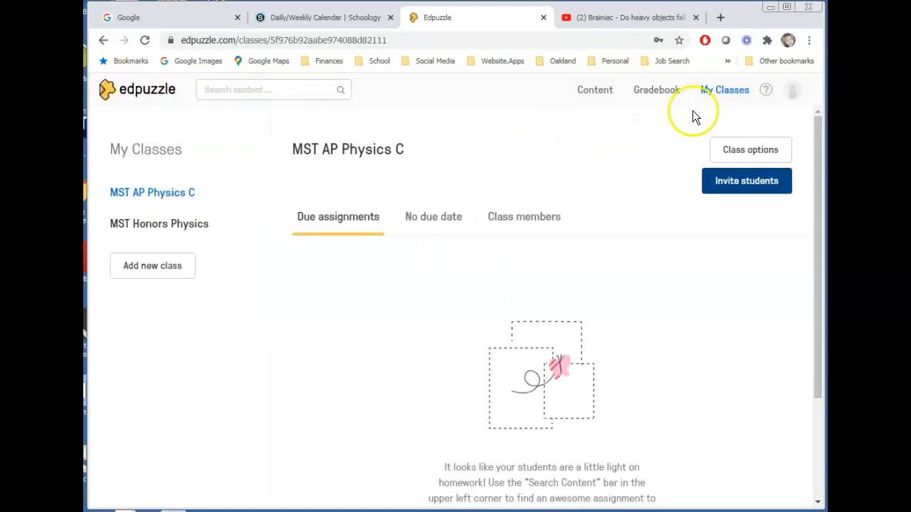
left_click(139, 96)
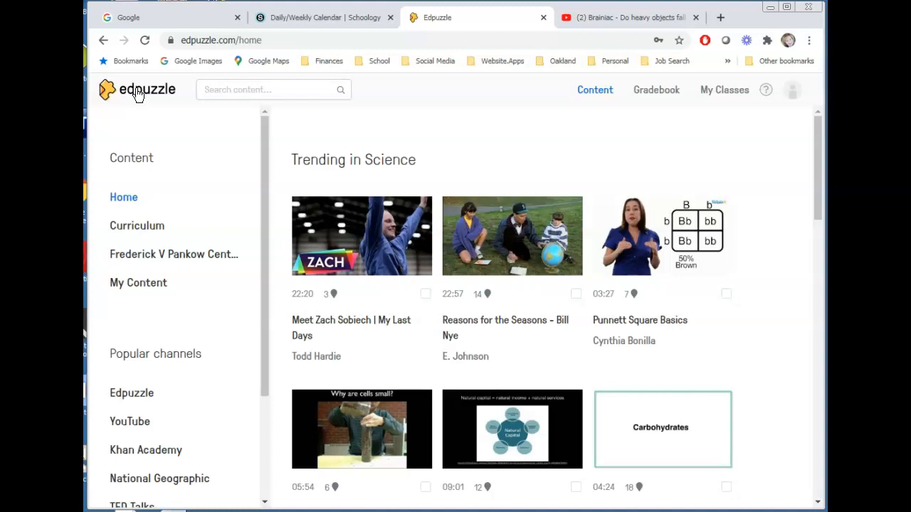
From My Content, open the Brainiac video 'Do heavy objects fall faster than light objects ? Aristotle vs Galileo'.
left_click(139, 284)
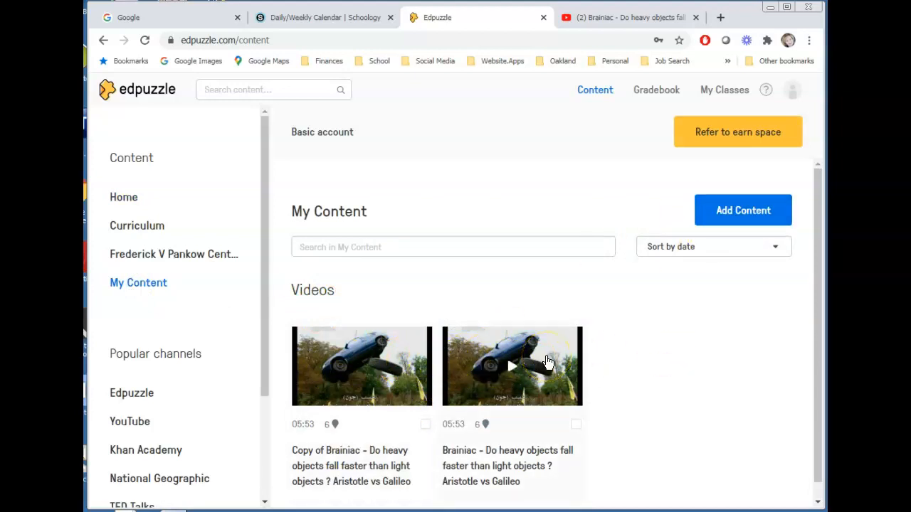
left_click(463, 351)
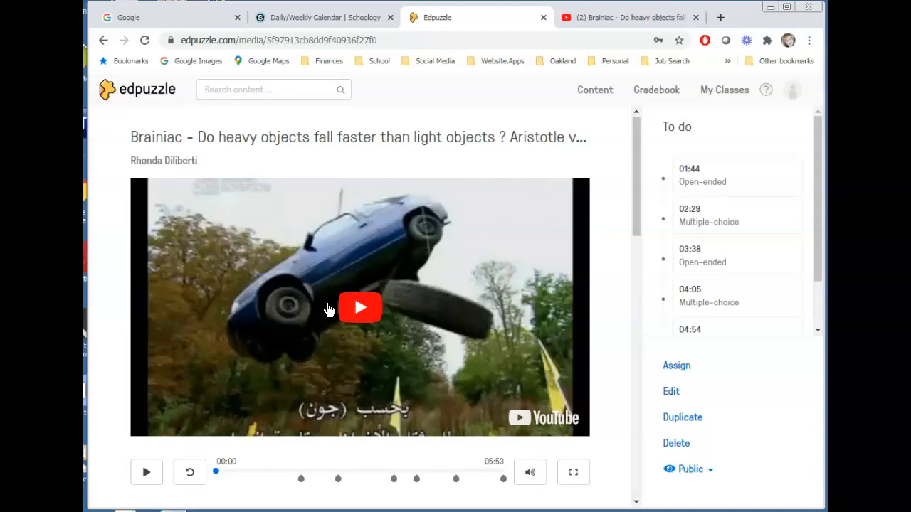
Inspect the Brainiac video's questions and the 02:29 timeline marker, then go back home.
scroll(451, 244, "down", 3)
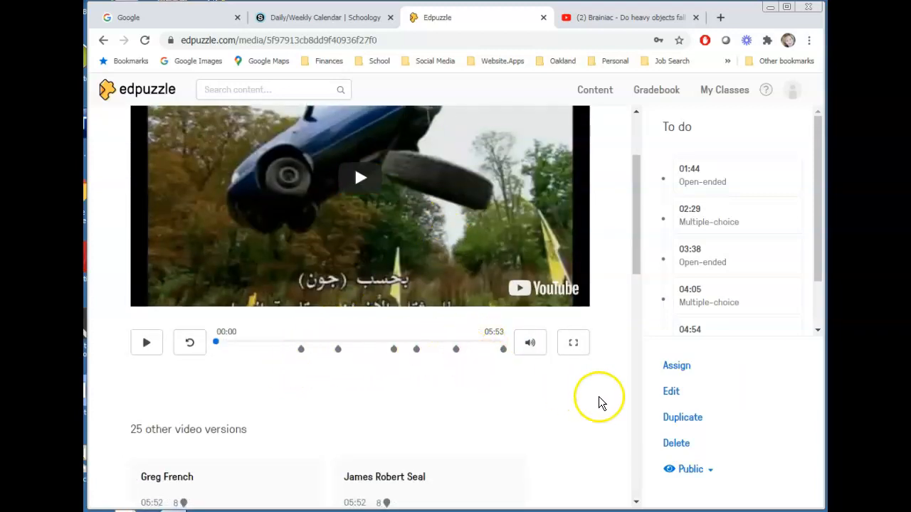
scroll(619, 371, "up", 2)
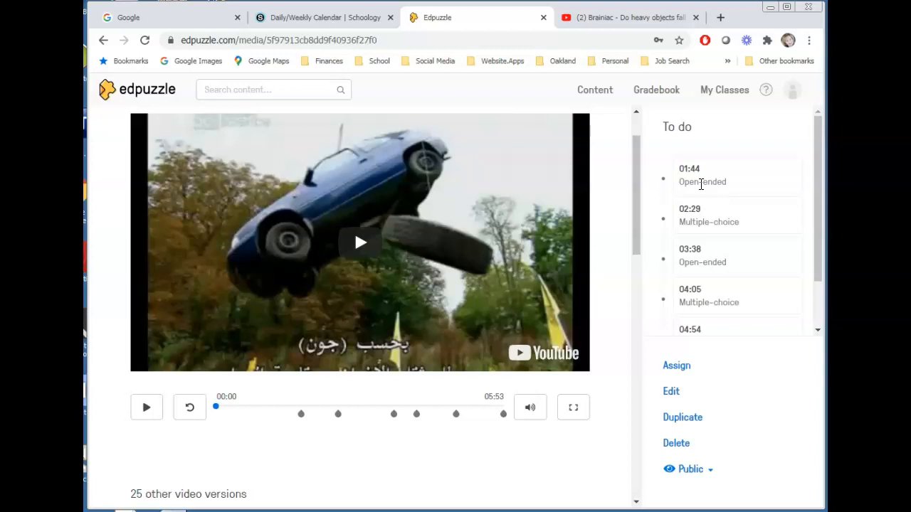
left_click(698, 222)
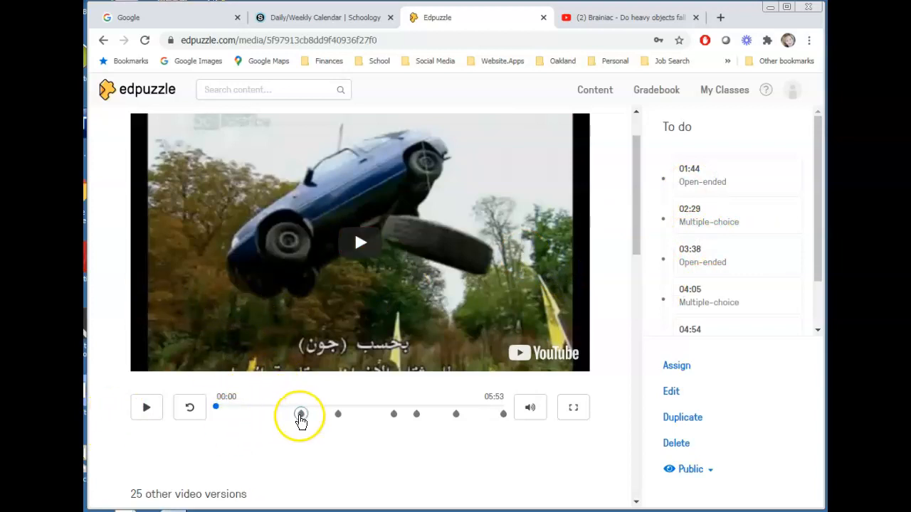
left_click(300, 420)
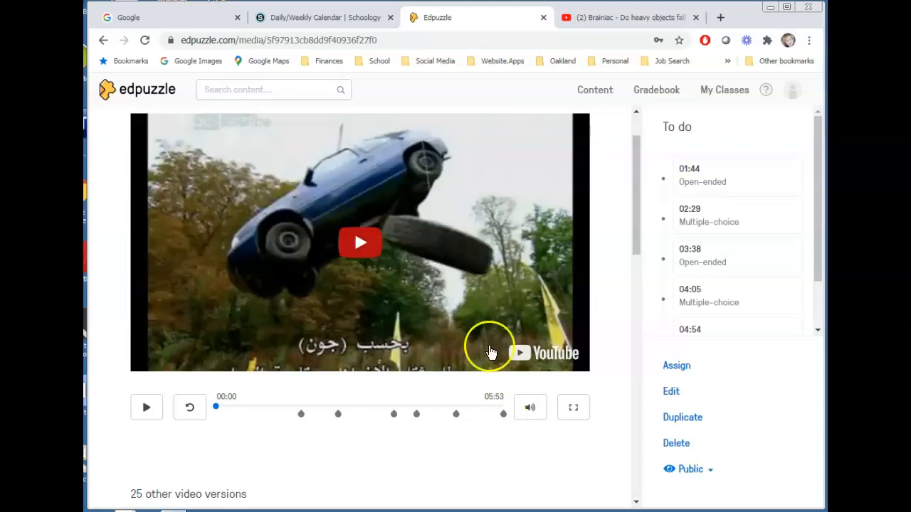
scroll(463, 354, "up", 1)
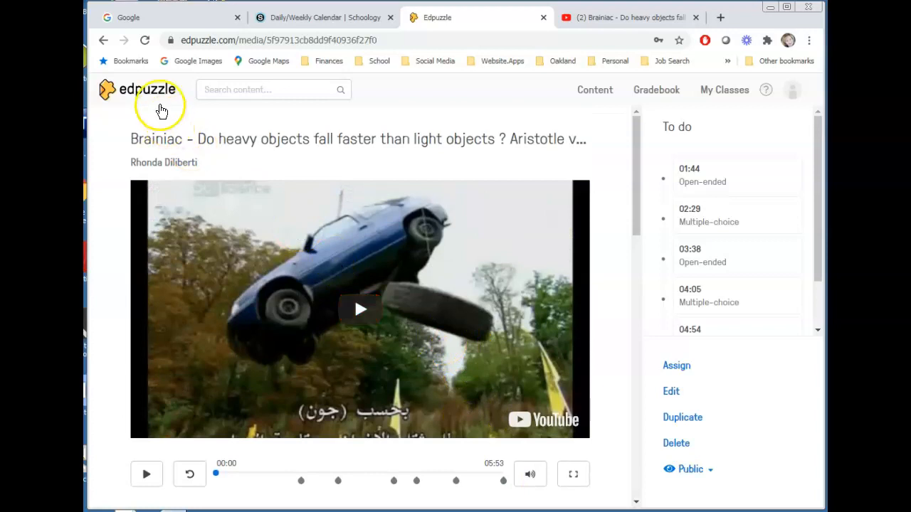
left_click(149, 91)
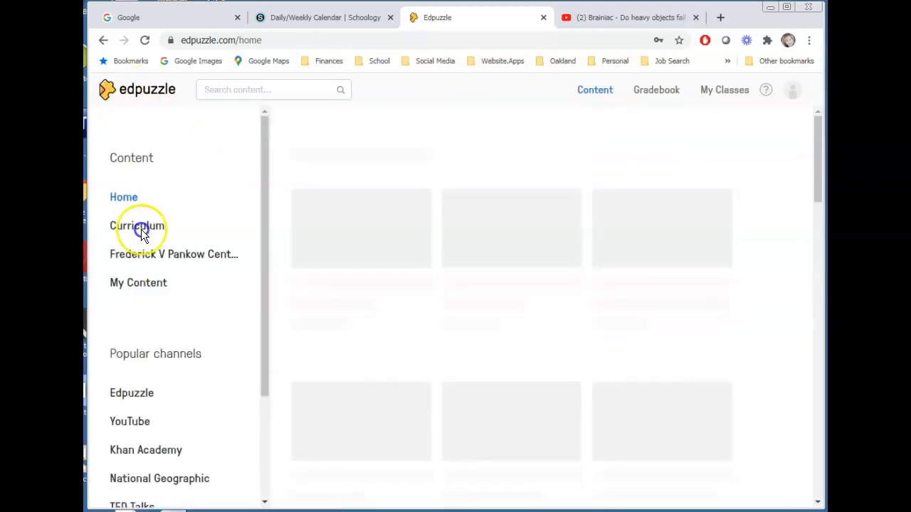
Start creating a new video lesson from My Content's Add Content menu.
left_click(138, 285)
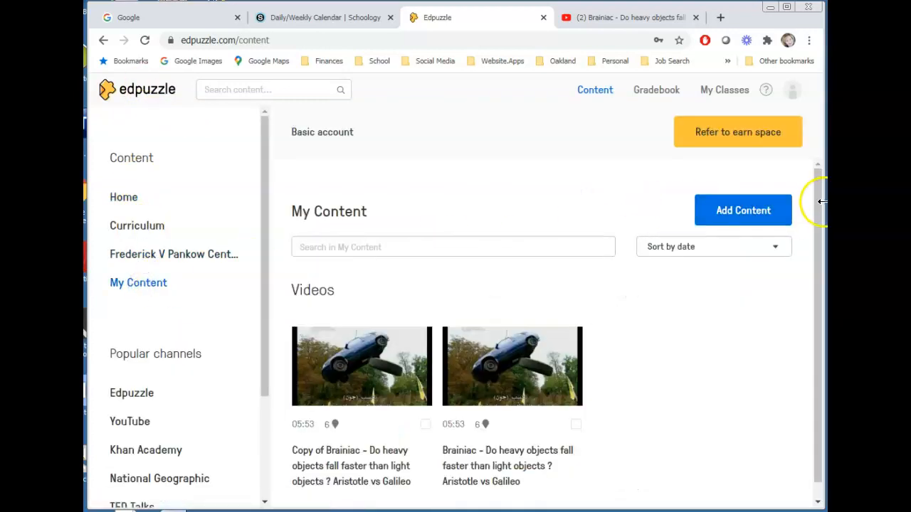
left_click(742, 212)
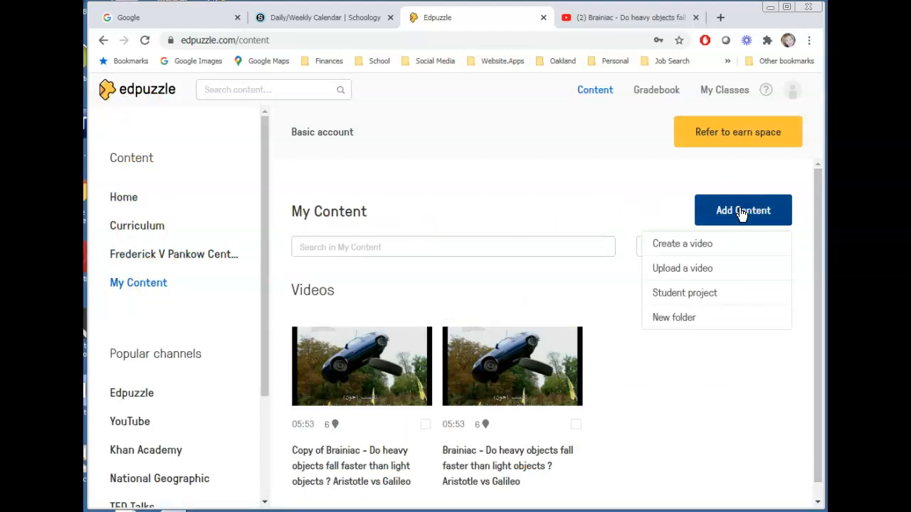
left_click(669, 245)
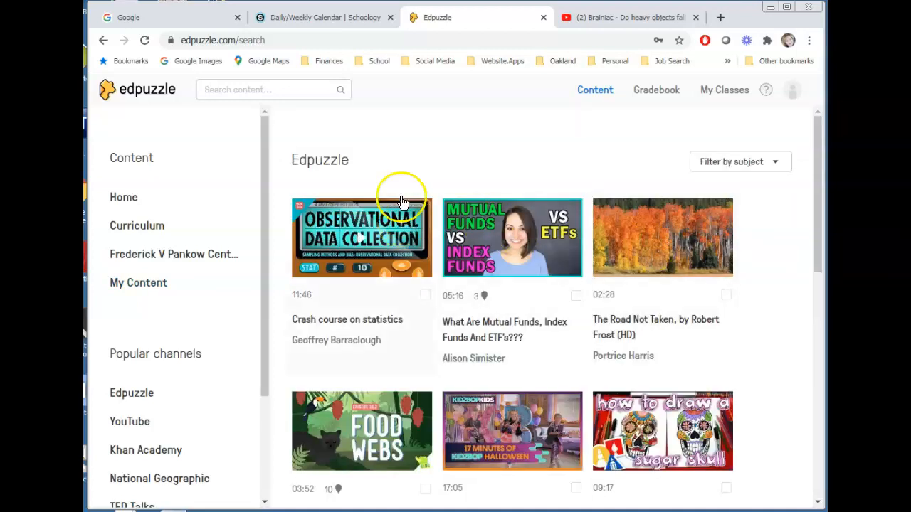
Bring up the full YouTube video search, then select the Brainiac video's YouTube address.
scroll(397, 188, "down", 2)
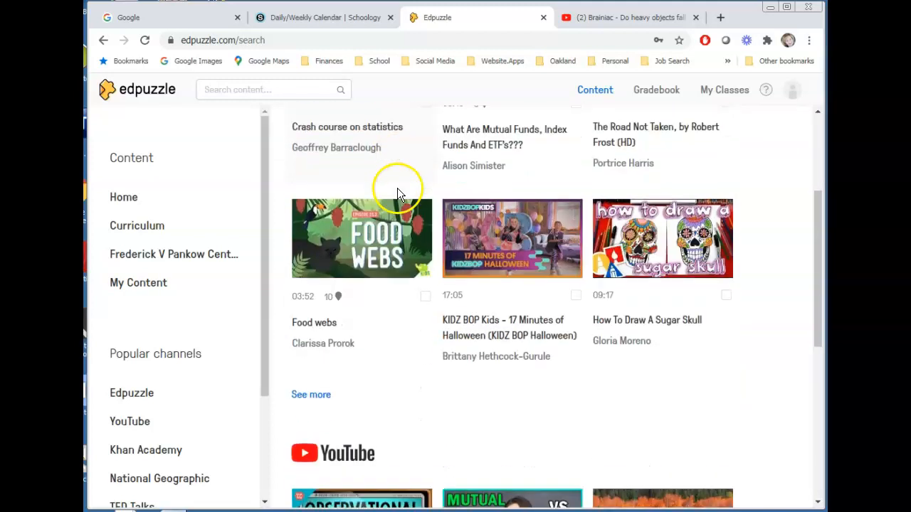
scroll(397, 188, "down", 4)
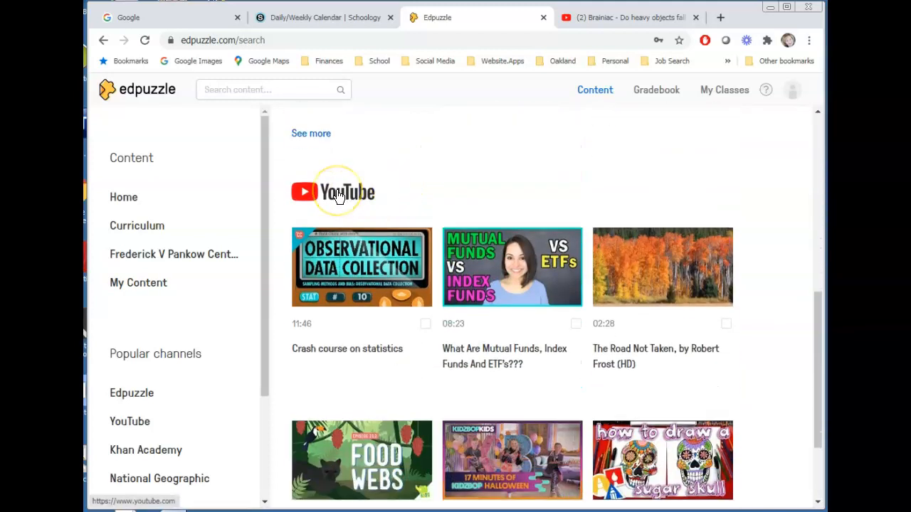
scroll(341, 211, "down", 1)
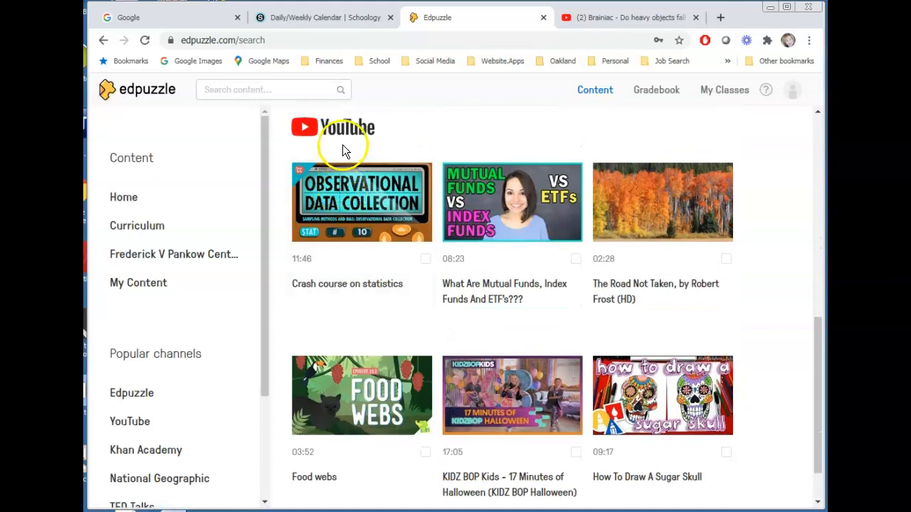
scroll(341, 150, "down", 1)
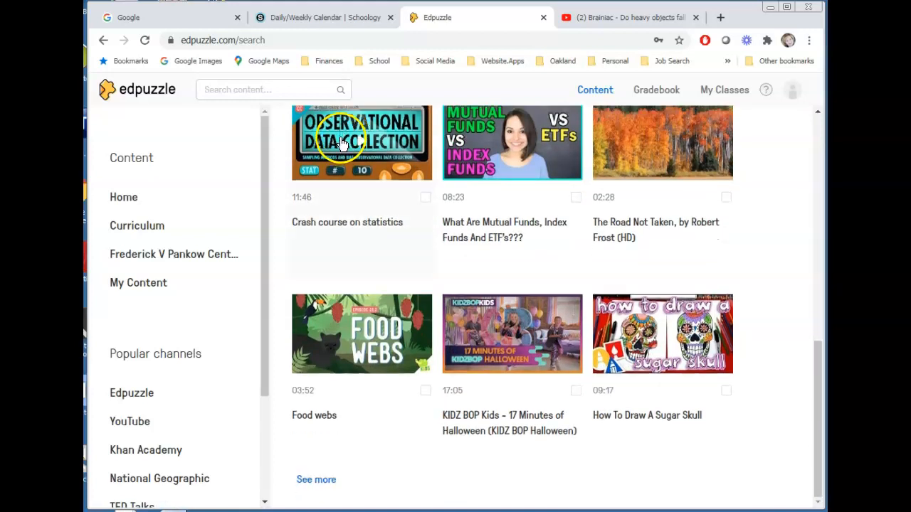
left_click(319, 480)
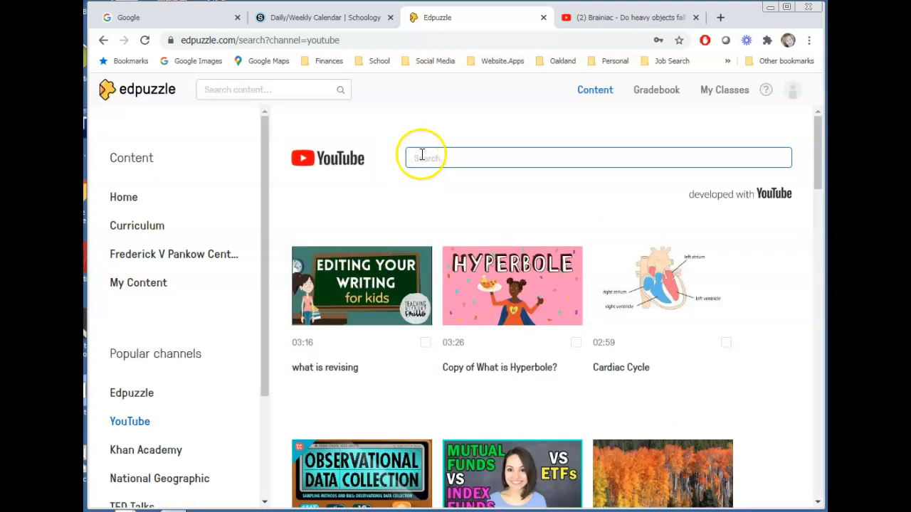
left_click(594, 20)
left_click(360, 40)
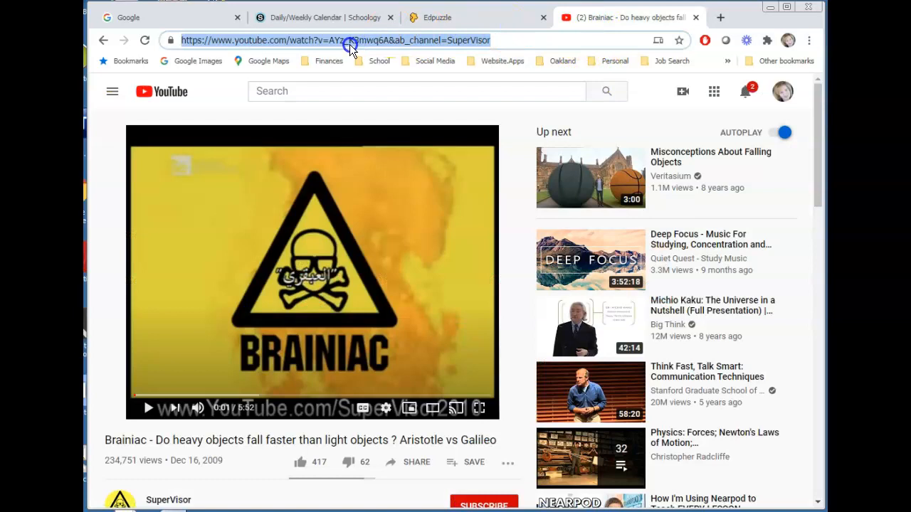
Paste the Brainiac video's YouTube link into Edpuzzle's YouTube search to import it.
left_click(437, 17)
left_click(460, 160)
key("ctrl+v")
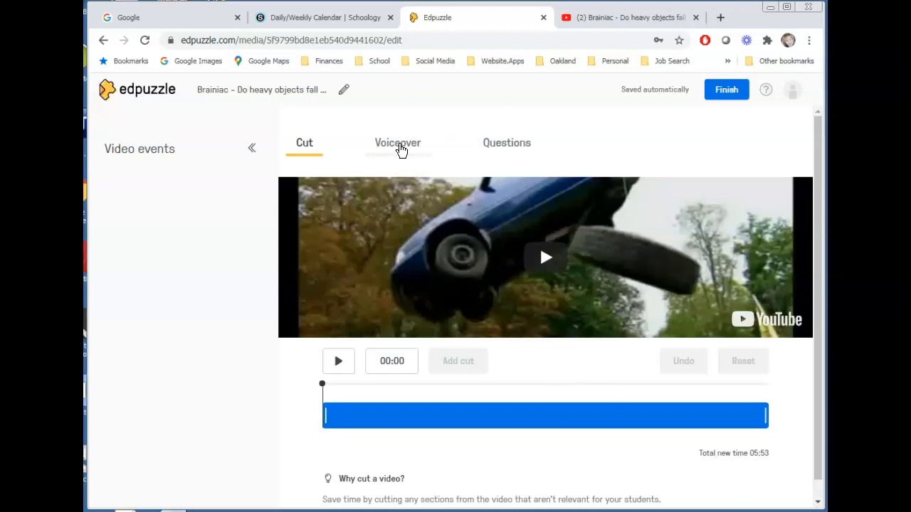
In the Questions section, play the Brainiac video and pause it at 00:10.
left_click(500, 147)
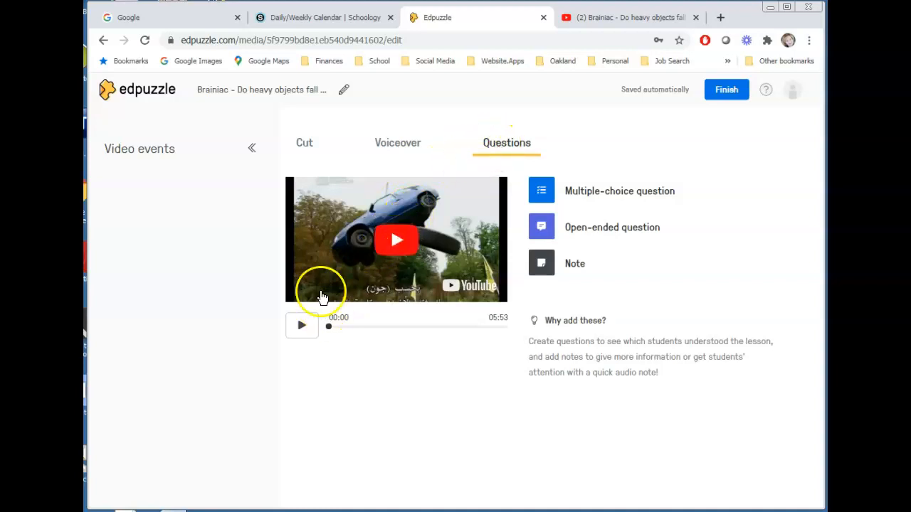
left_click(299, 328)
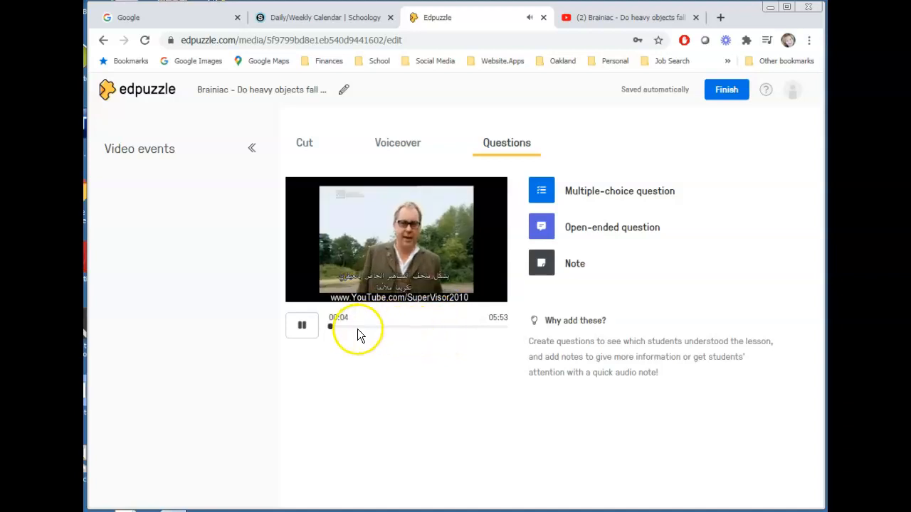
left_click(301, 327)
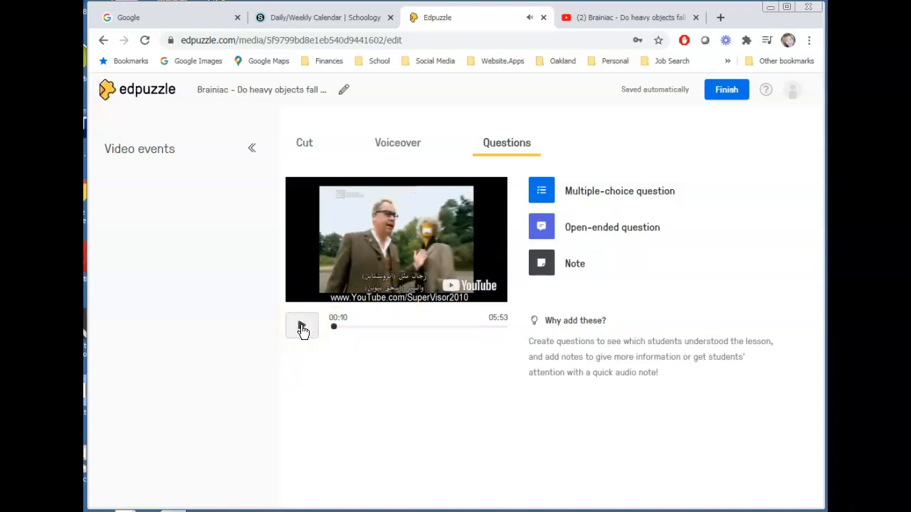
Add multiple-choice 'Sample question' at 00:10 with 'Correct answer' marked correct and 'incorrect'.
left_click(591, 199)
left_click(555, 260)
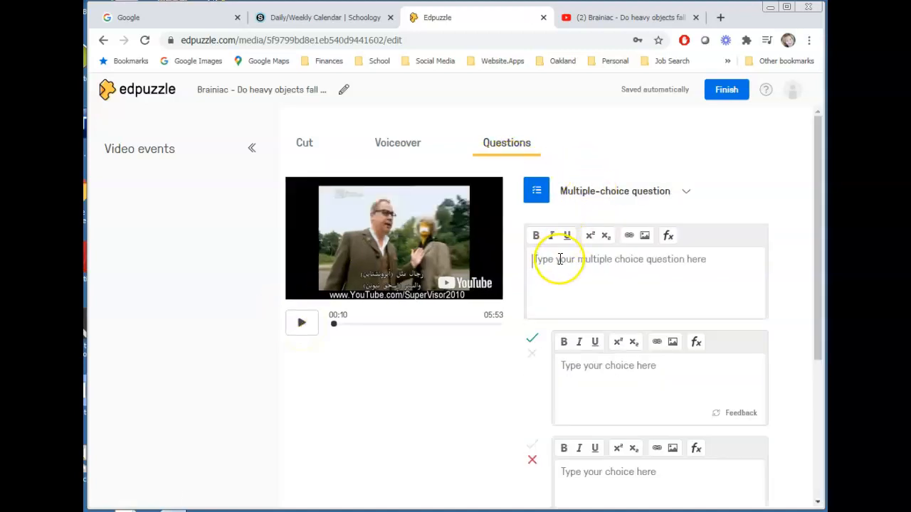
type("Sample questions")
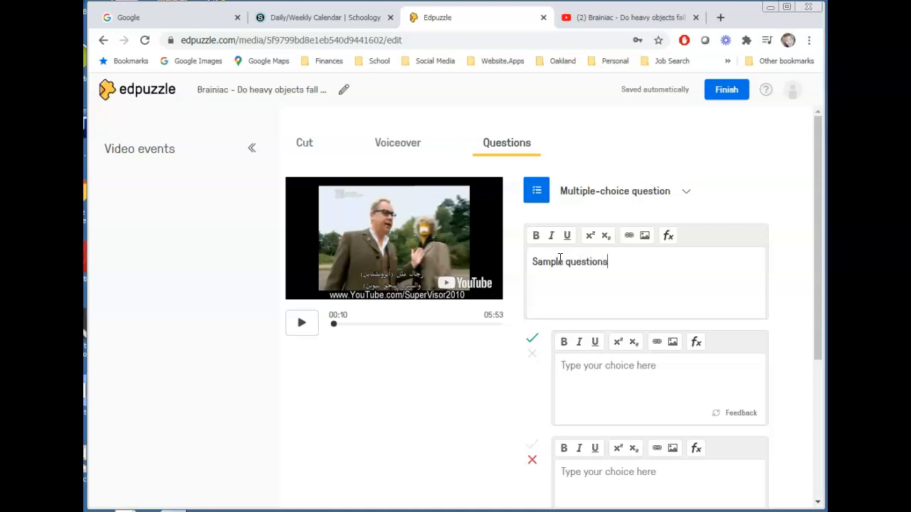
left_click(597, 304)
left_click(648, 398)
type("Correctan")
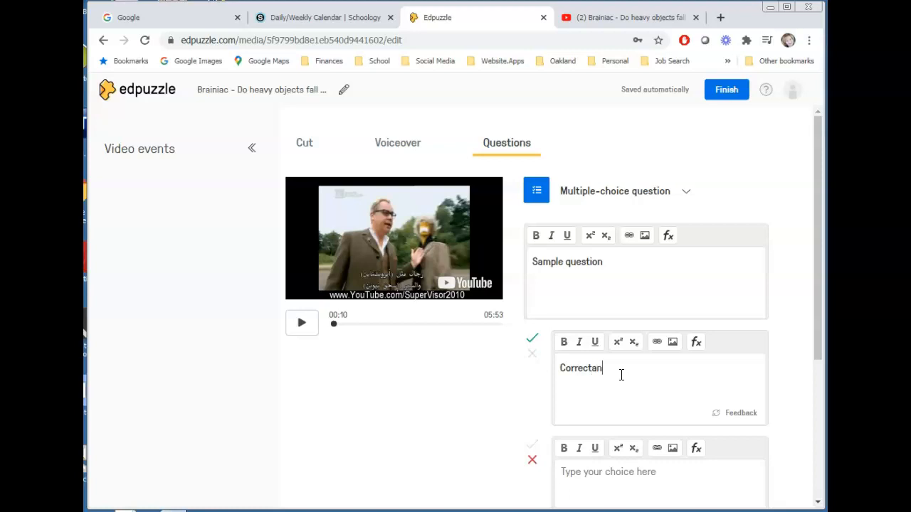
type("answer")
type("incorrect")
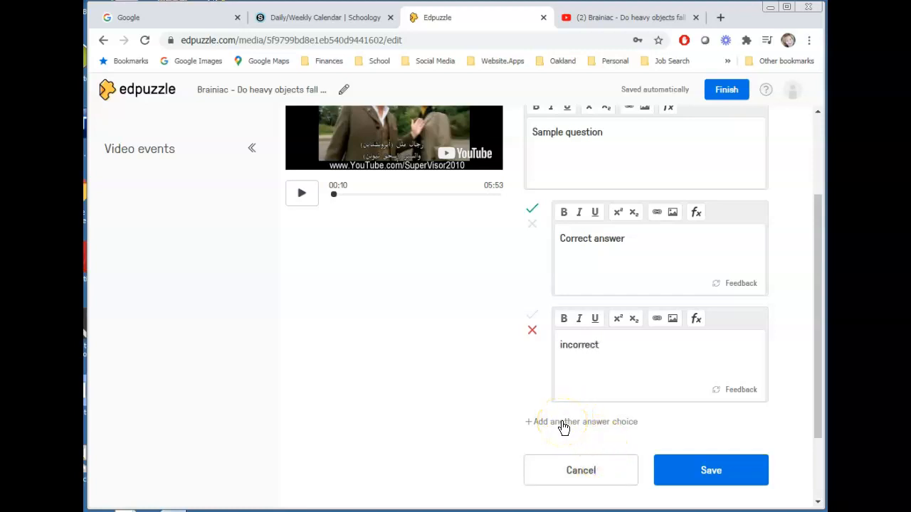
left_click(699, 469)
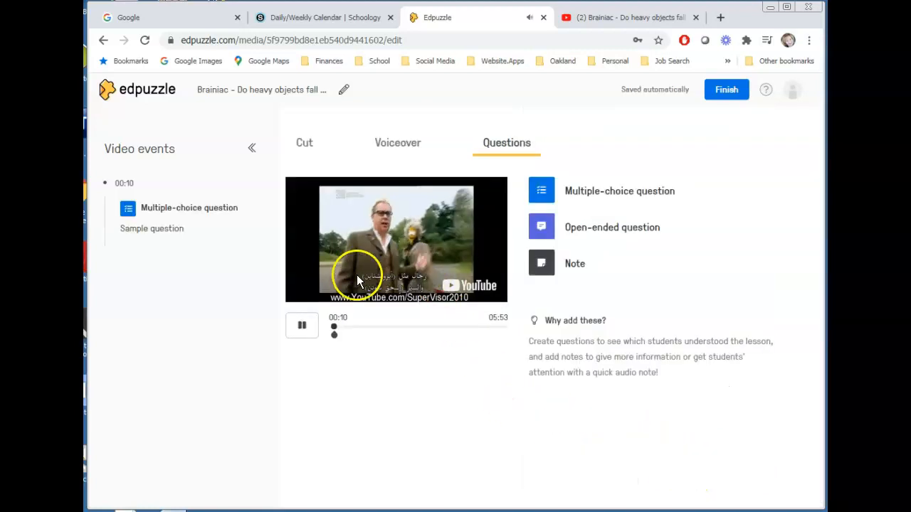
Drag the sample question's timeline marker from 00:10 to 00:52.
left_click(334, 333)
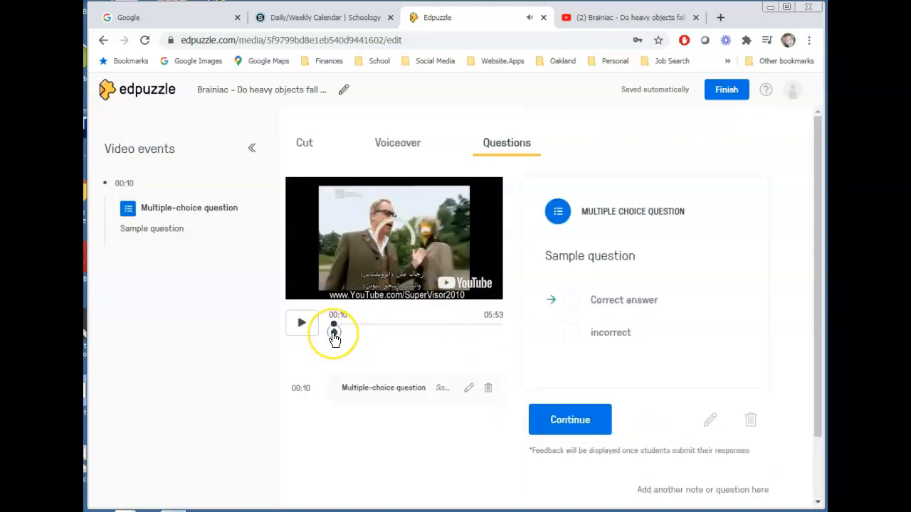
mouse_move(334, 337)
left_mouse_down()
mouse_move(396, 350)
mouse_move(337, 331)
left_mouse_up()
left_click(302, 325)
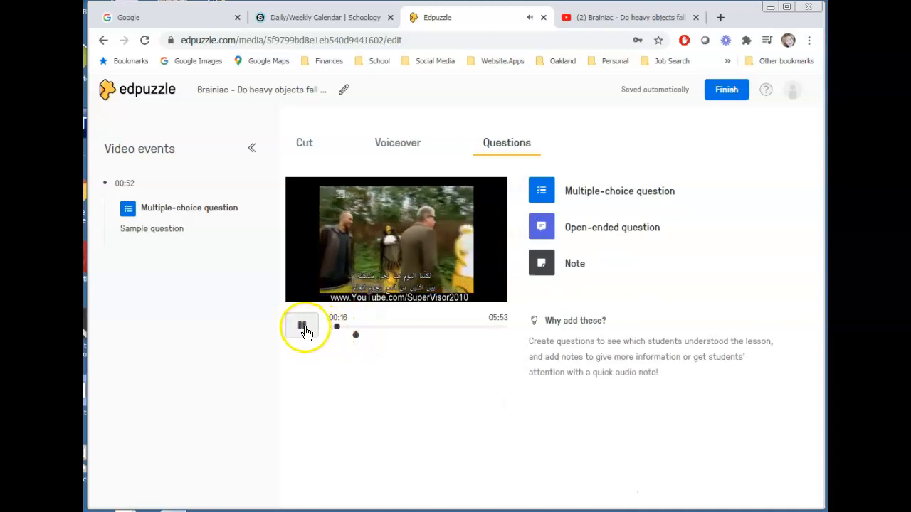
mouse_move(357, 339)
left_mouse_down()
mouse_move(431, 337)
mouse_move(358, 337)
left_mouse_up()
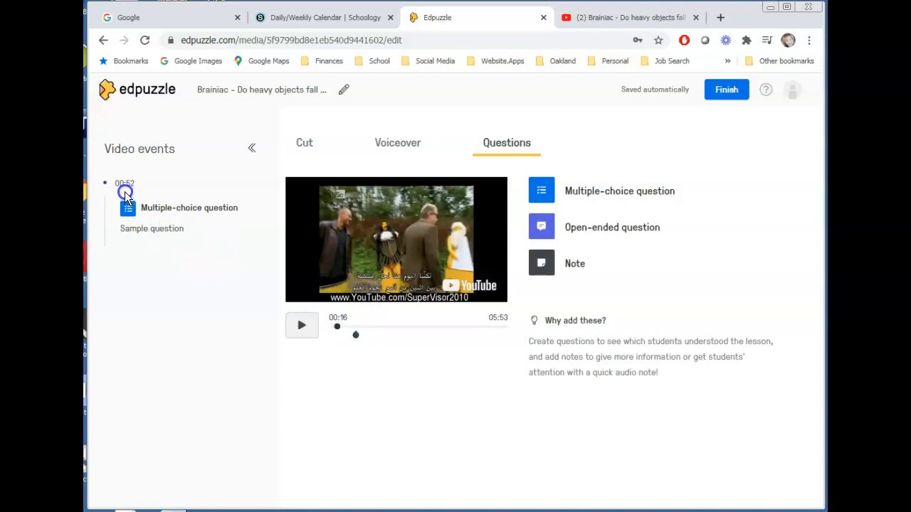
Open the sample question's entry at 00:52 and make its timestamp editable.
left_click(205, 238)
left_click(356, 336)
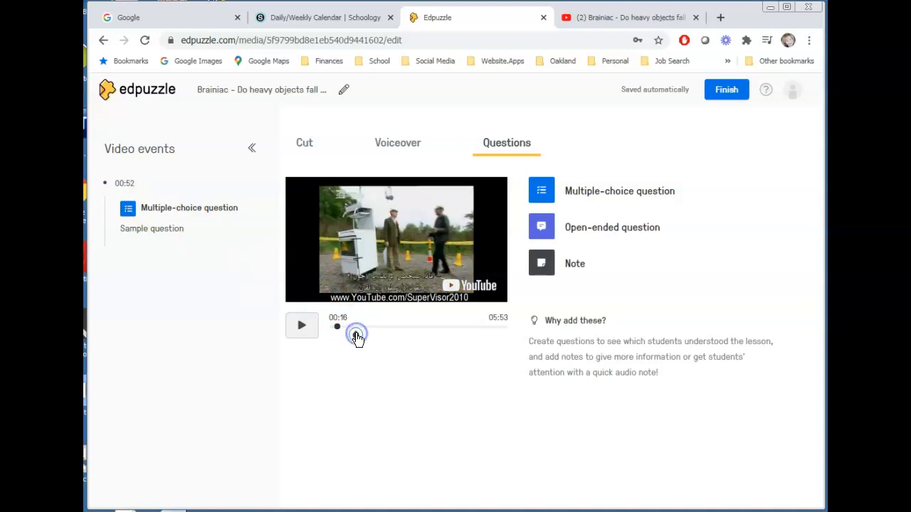
left_click(344, 388)
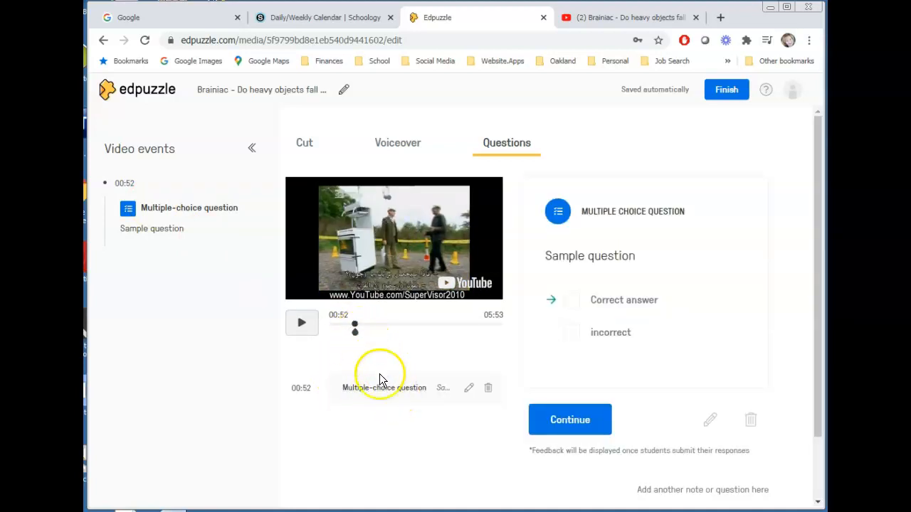
left_click(385, 395)
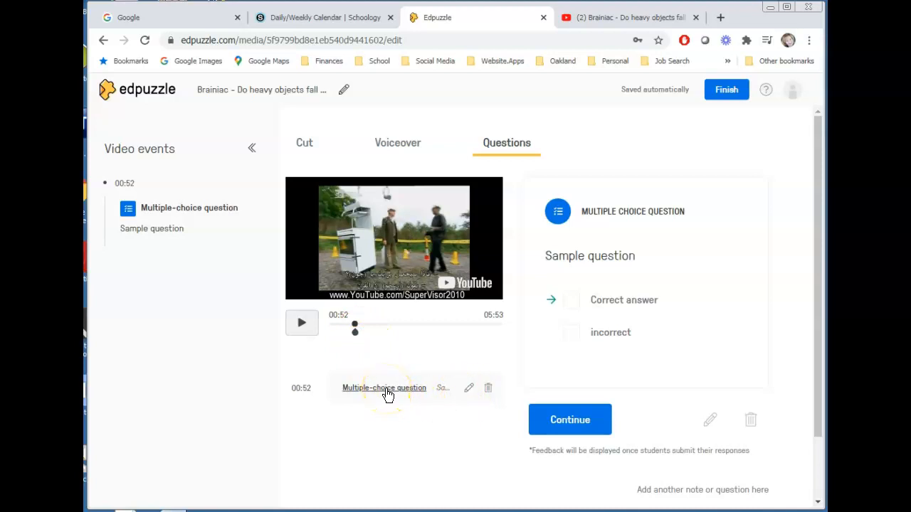
left_click(306, 389)
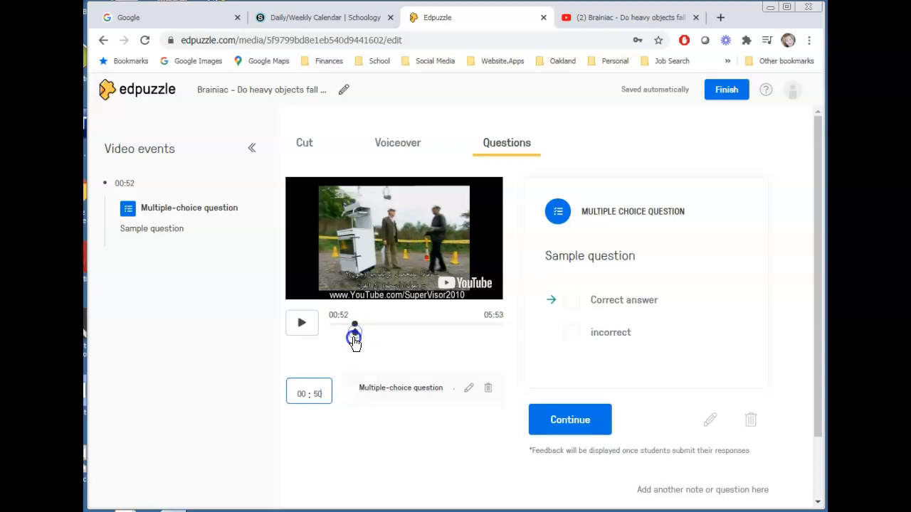
Change the sample question's time to exactly 00:50 and pause the preview.
left_click(321, 396)
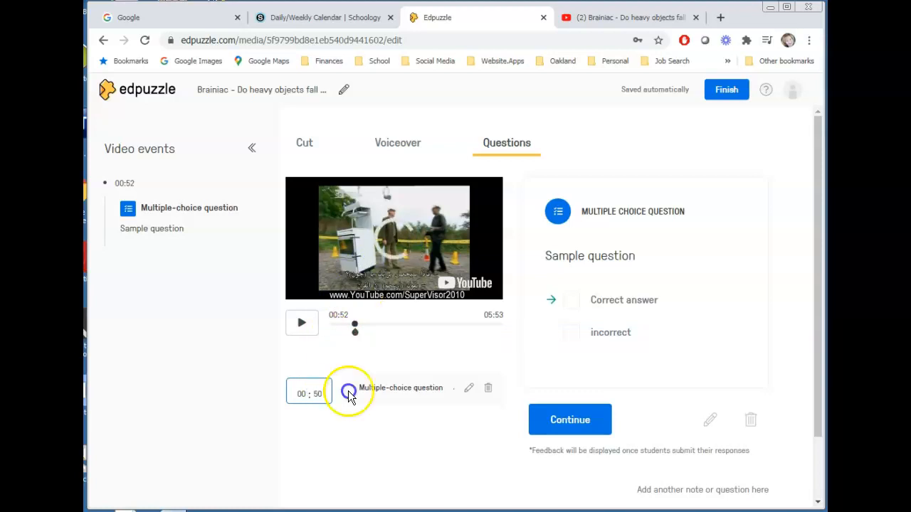
left_click(303, 324)
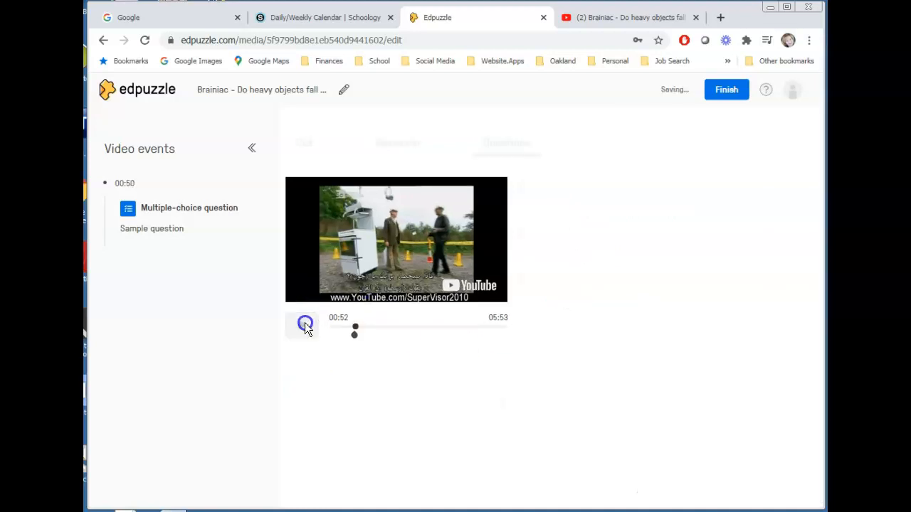
left_click(569, 422)
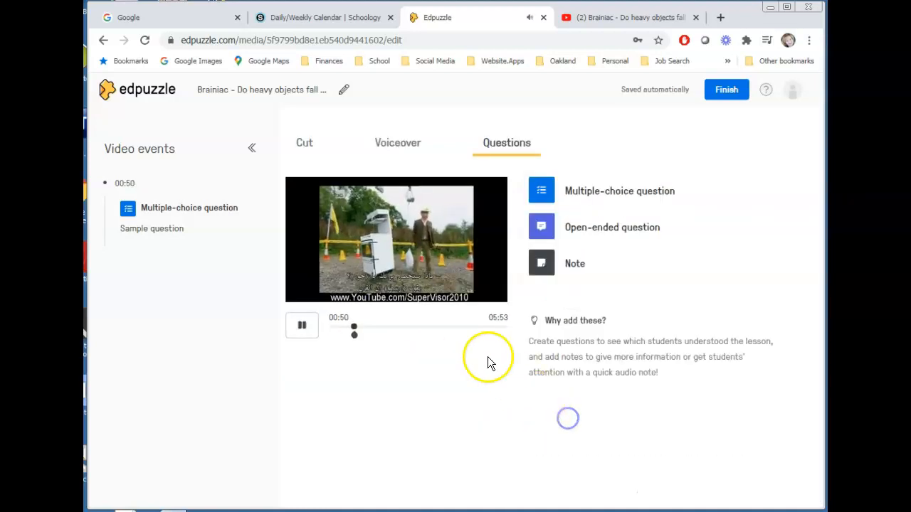
left_click(302, 327)
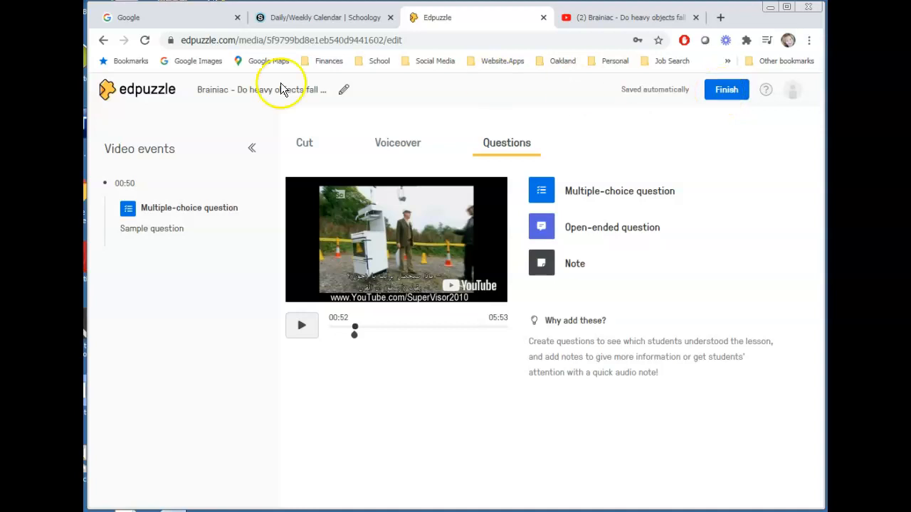
Delete the new single-question Brainiac lesson from My Content.
left_click(107, 90)
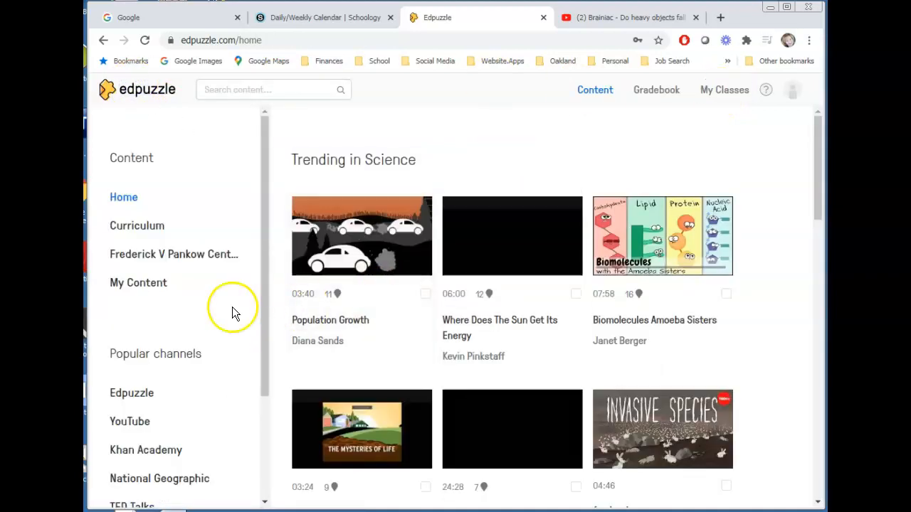
left_click(148, 286)
scroll(518, 360, "down", 1)
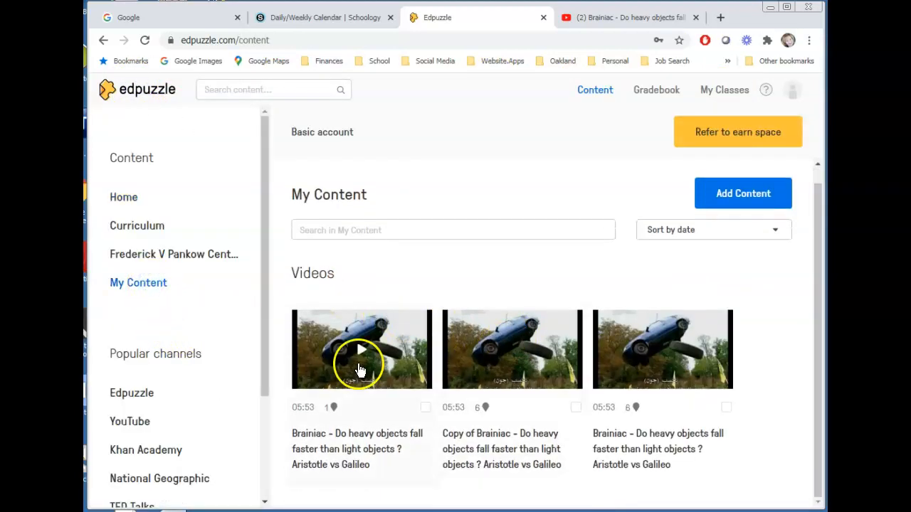
left_click(336, 439)
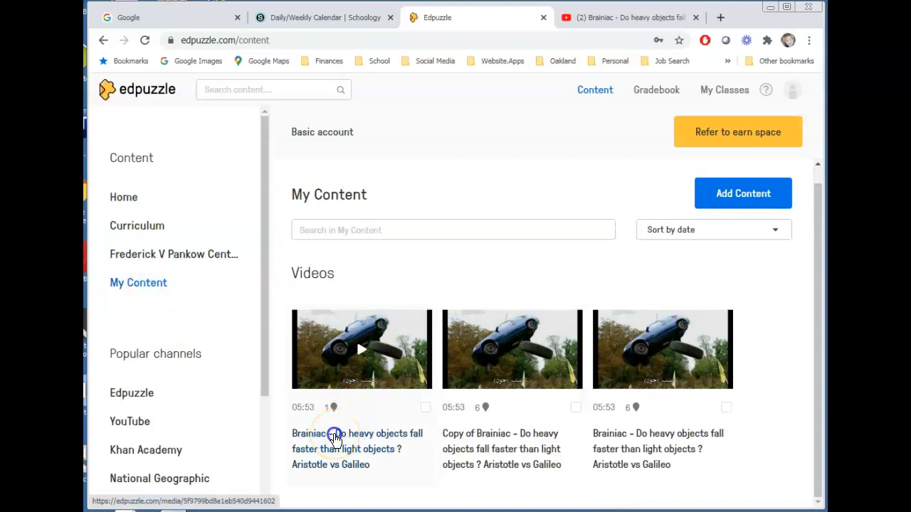
left_click(677, 447)
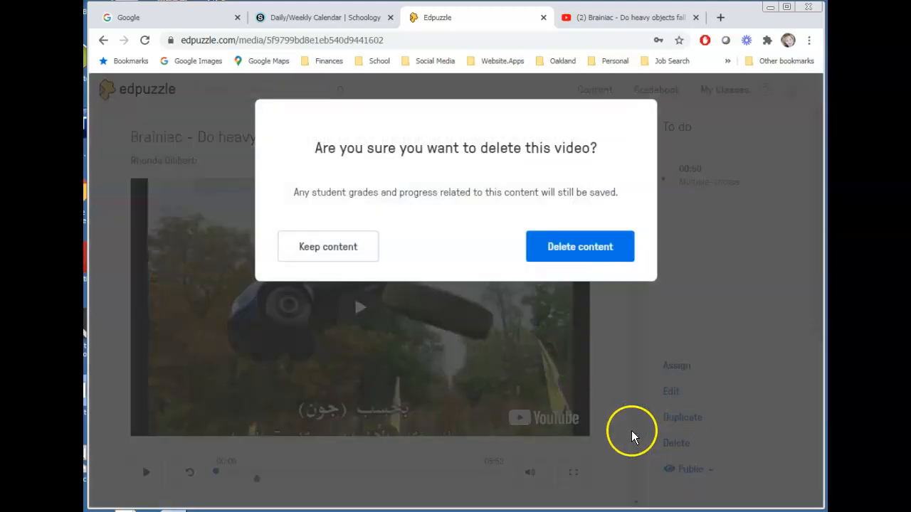
left_click(555, 249)
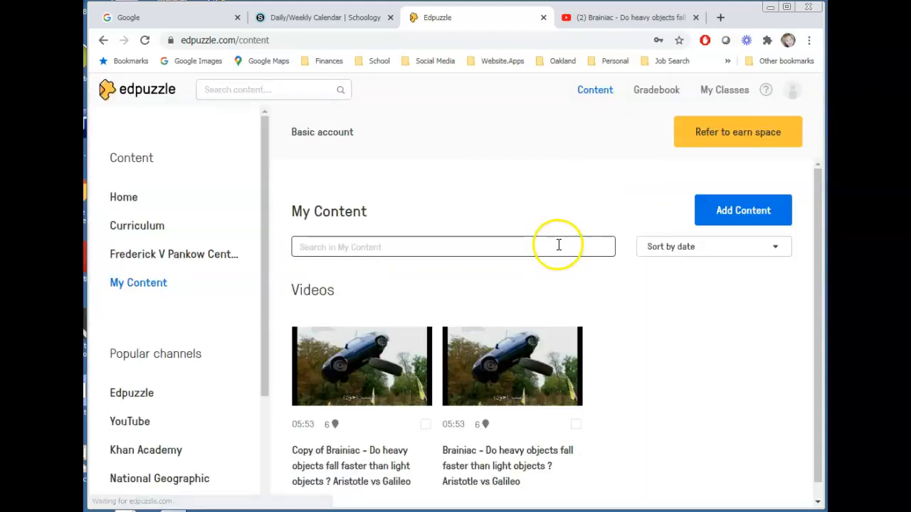